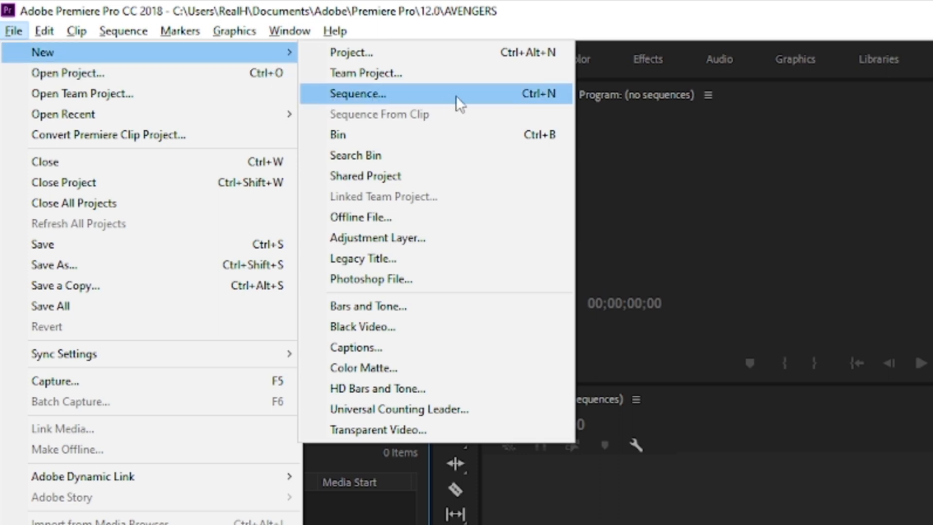
# Create a new sequence named AVENGERS with a frame size of 1920 horizontal by 1080 vertical.
pyautogui.click(546, 95)
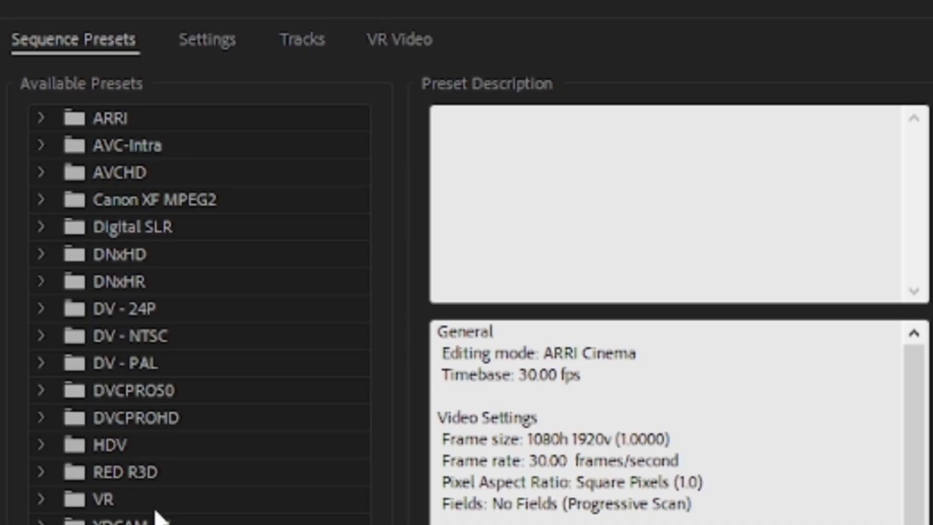
pyautogui.click(207, 39)
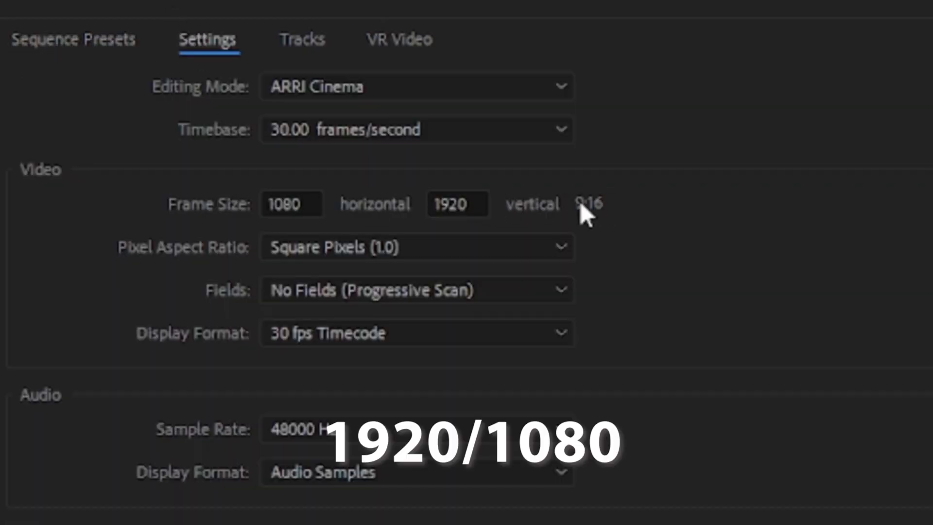
pyautogui.click(318, 204)
pyautogui.write('1902')
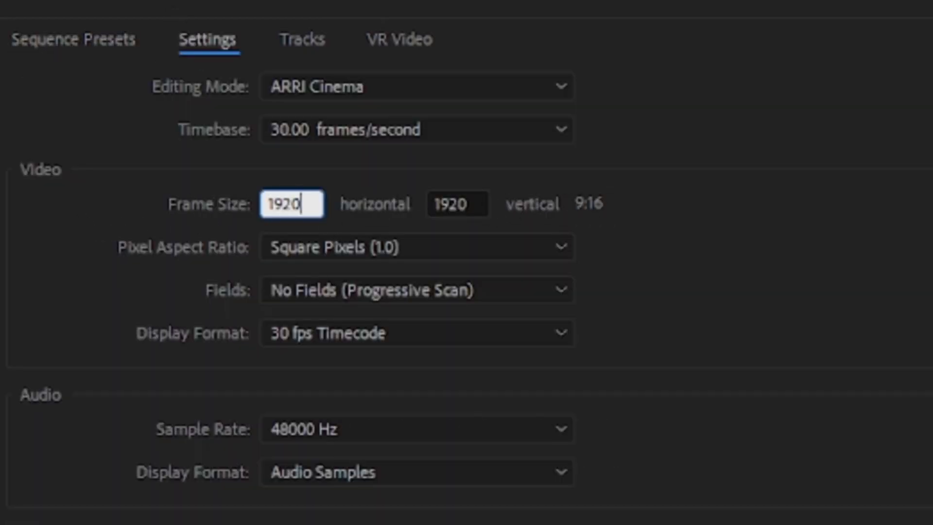
pyautogui.click(469, 204)
pyautogui.write('1080')
pyautogui.click(686, 205)
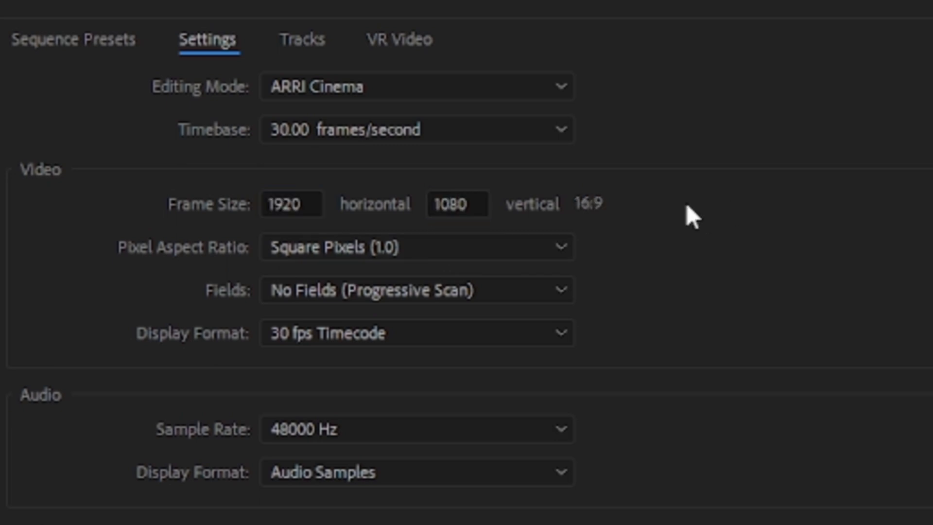
pyautogui.write('AVENGERS')
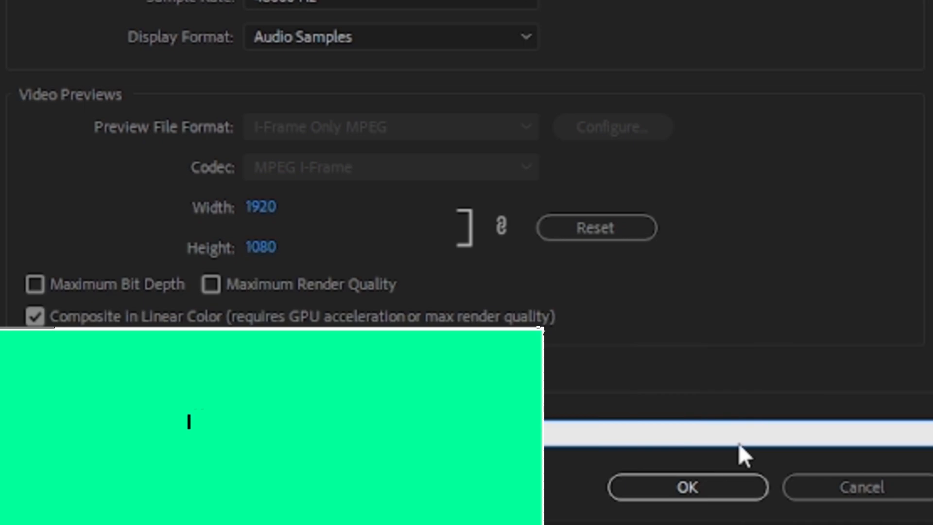
pyautogui.click(688, 487)
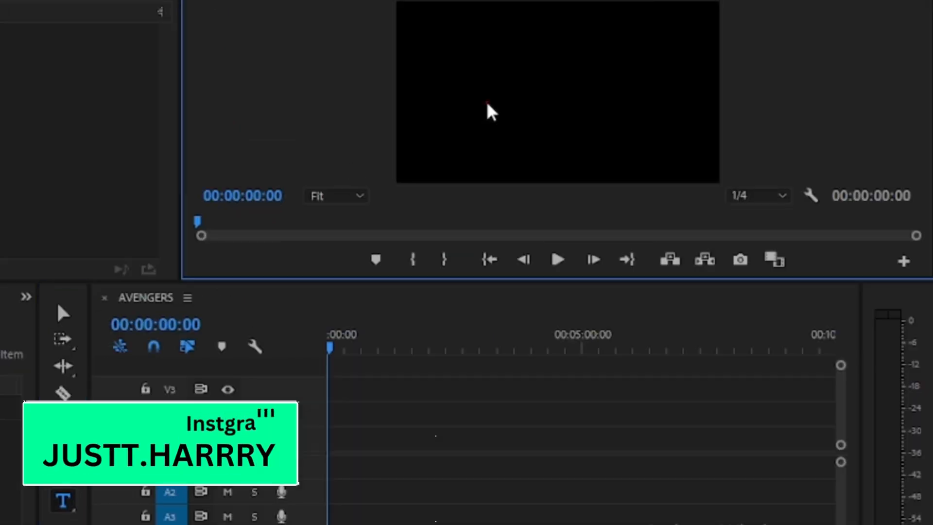
# Add the title text AVENGERS near the middle of the frame.
pyautogui.click(534, 138)
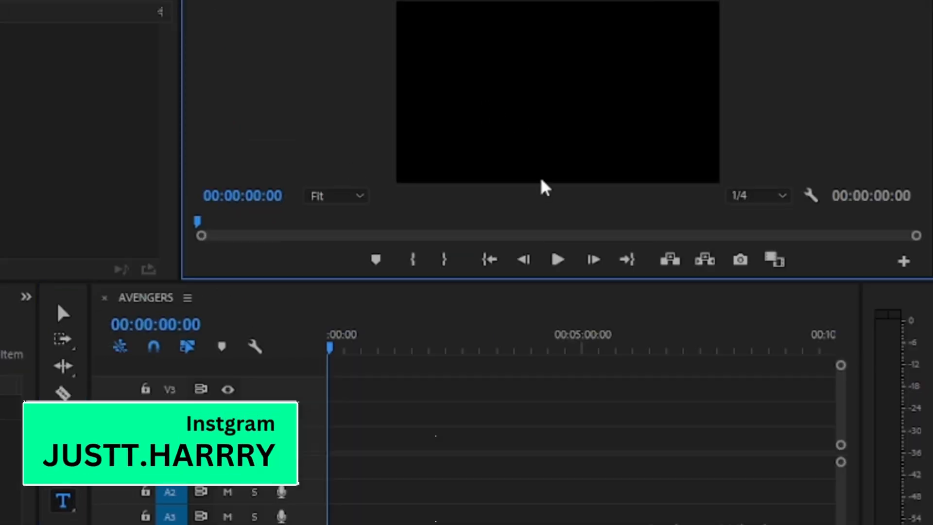
pyautogui.write('AF')
pyautogui.press('BackSpace')
pyautogui.write('VENGERS')
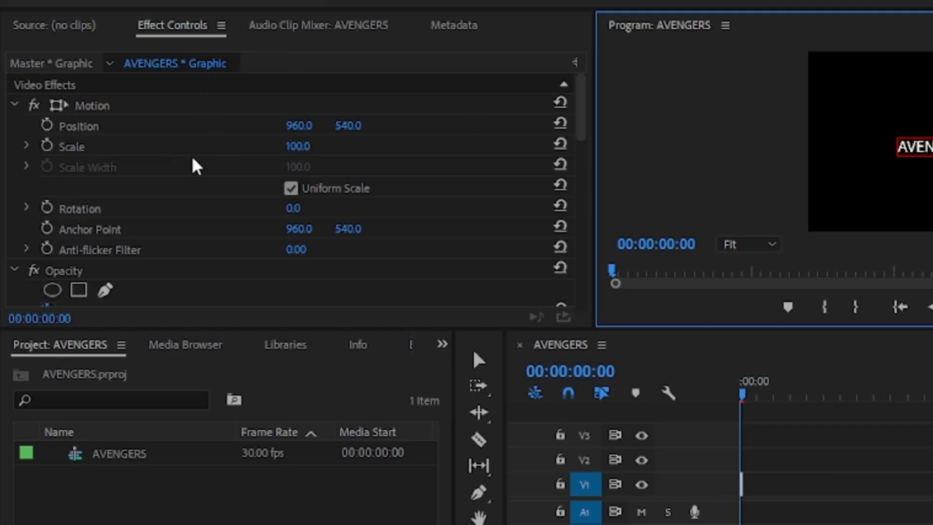
# Show the Essential Graphics panel with the AVENGERS text selected and dock it beside Effect Controls.
pyautogui.scroll(-3, 196, 162)
pyautogui.scroll(-3, 168, 132)
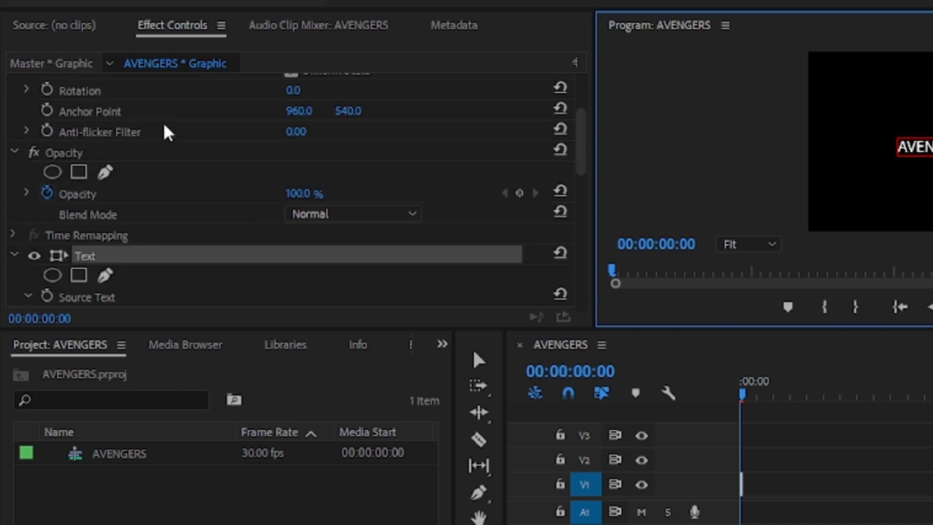
pyautogui.scroll(-3, 15, 211)
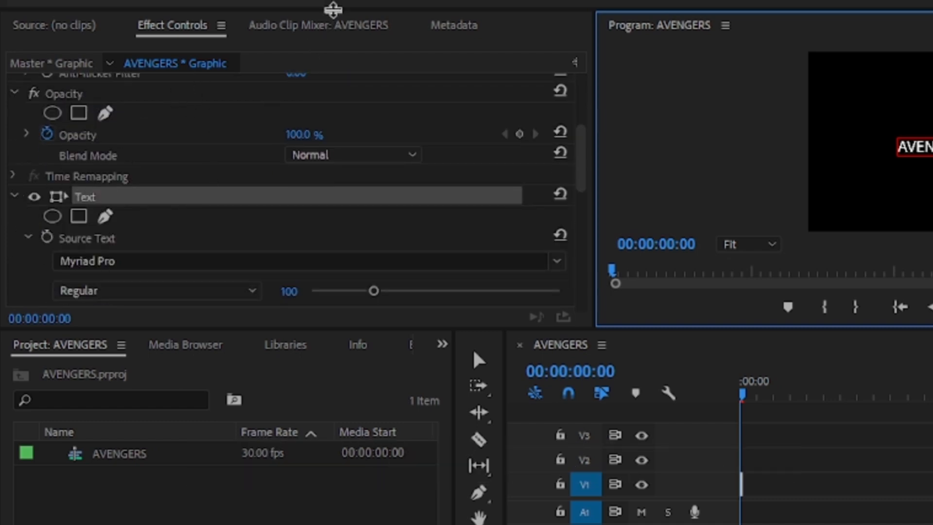
pyautogui.click(304, 29)
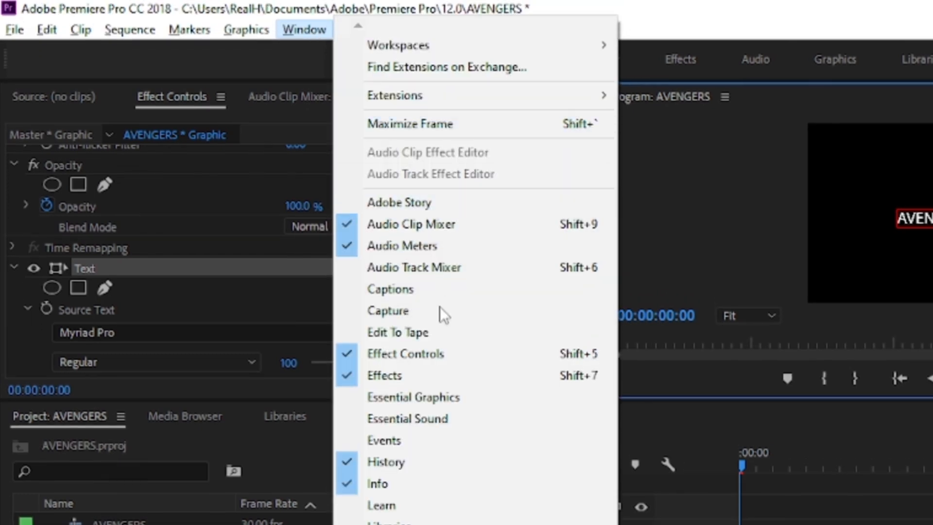
pyautogui.click(416, 403)
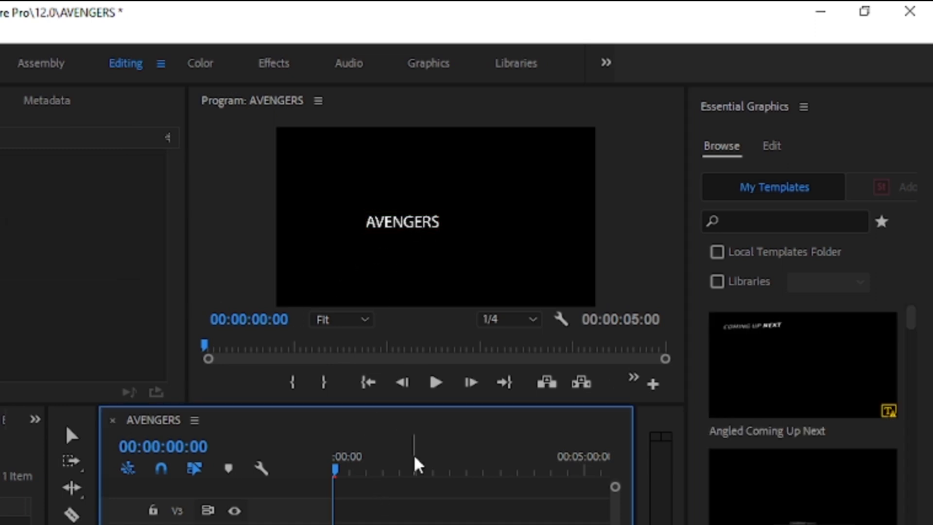
pyautogui.click(437, 241)
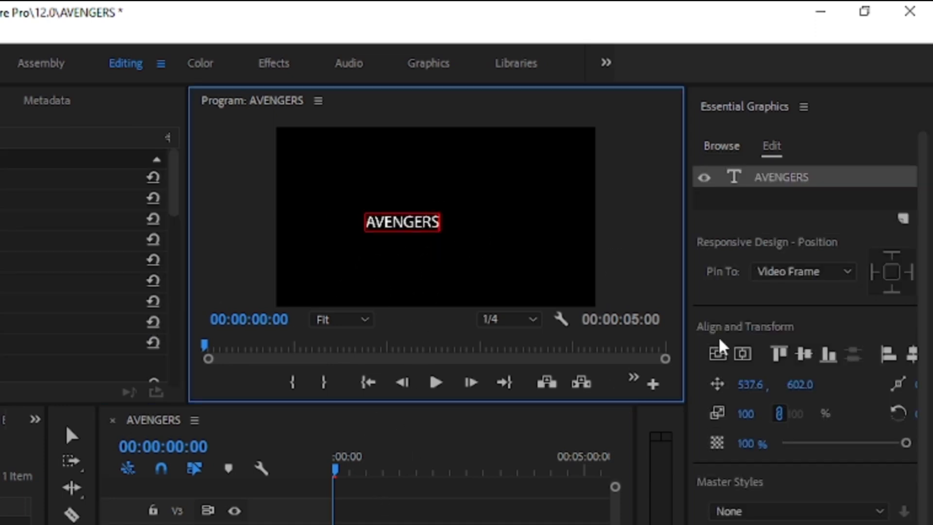
pyautogui.moveTo(758, 177); pyautogui.dragTo(0, 146)
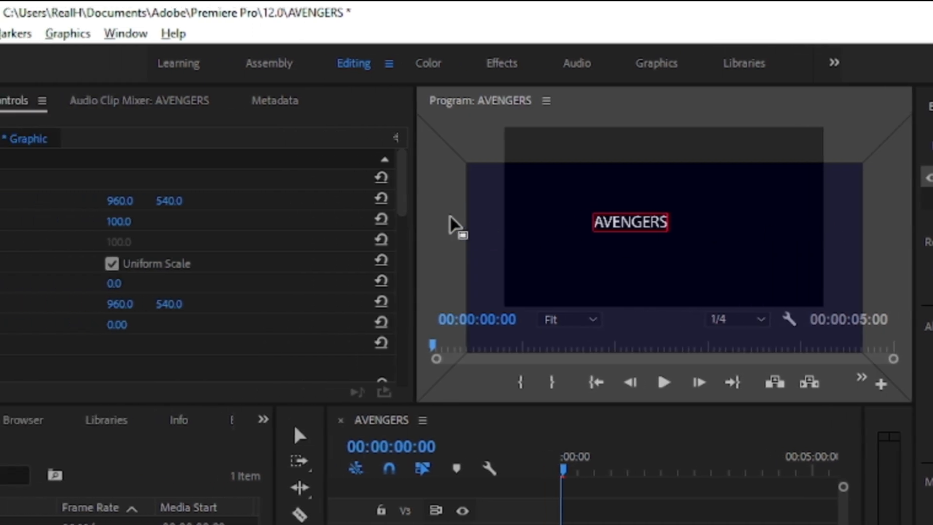
pyautogui.moveTo(246, 140); pyautogui.dragTo(236, 116)
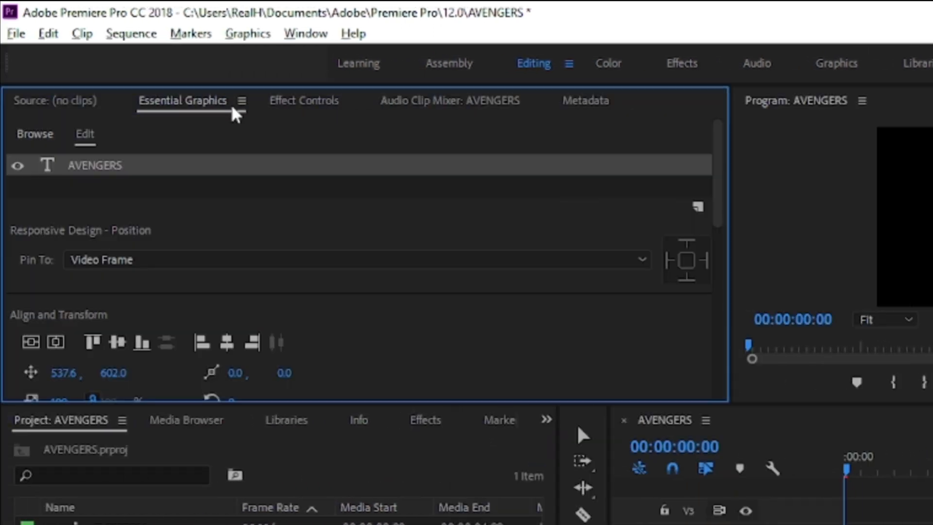
# Set the AVENGERS text's scale to 163 and its tracking to 439.
pyautogui.scroll(-4, 28, 317)
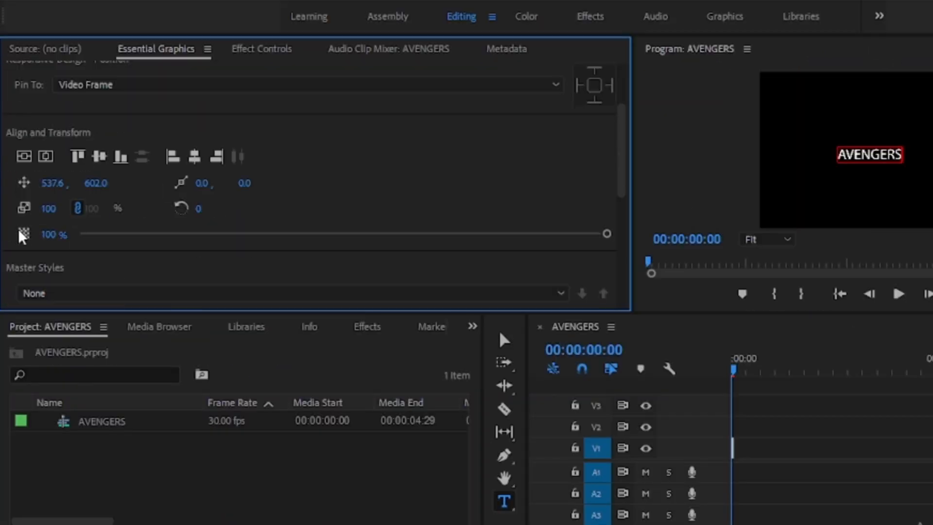
pyautogui.moveTo(51, 209); pyautogui.dragTo(81, 209)
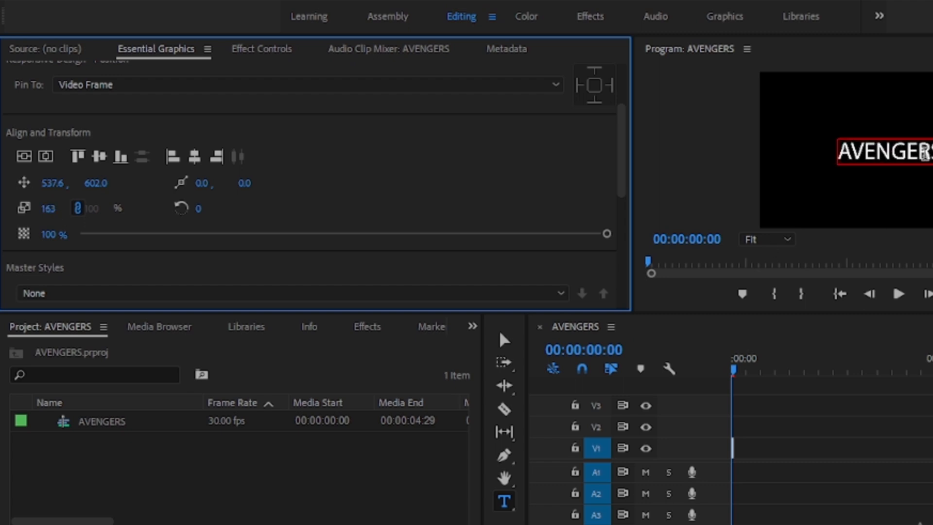
pyautogui.scroll(-4, 30, 243)
pyautogui.moveTo(40, 240); pyautogui.dragTo(58, 240)
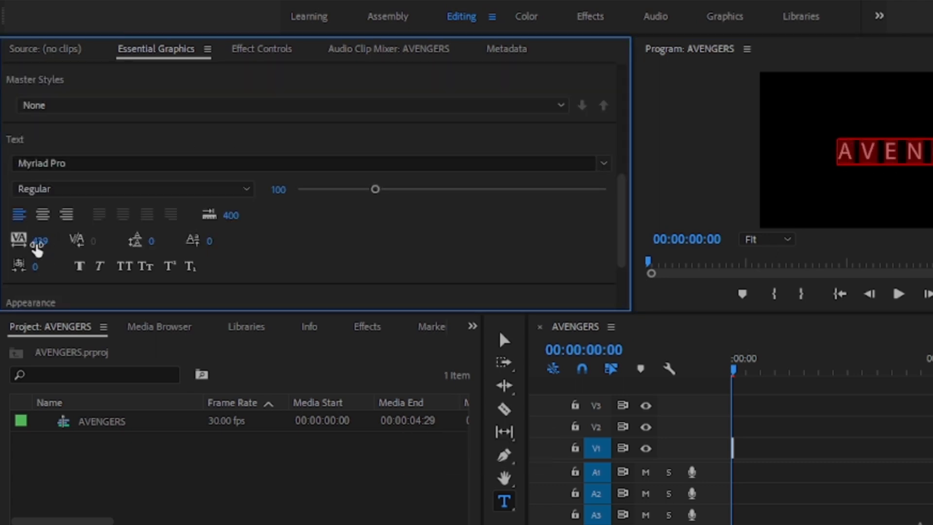
# Change the font style of the whole AVENGERS title to Light.
pyautogui.click(705, 195)
pyautogui.hotkey('ctrl', 'a')
pyautogui.click(131, 188)
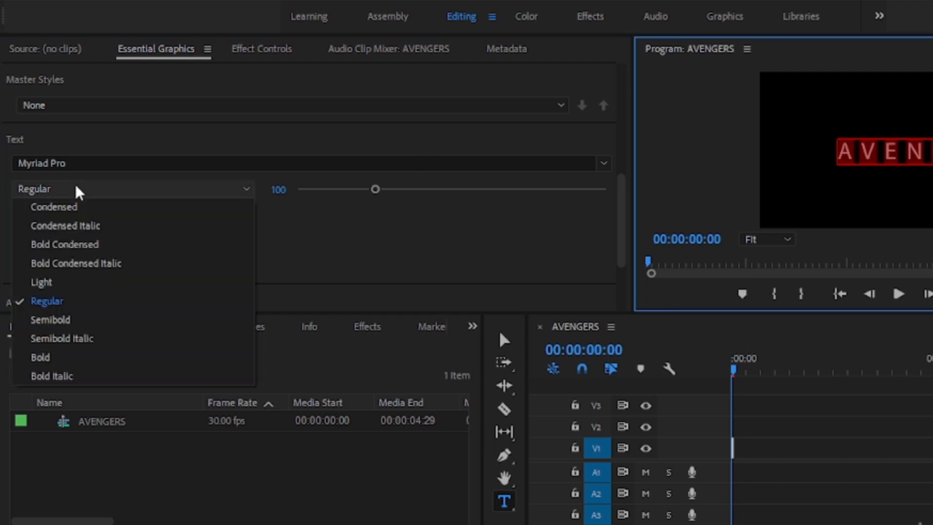
pyautogui.click(57, 286)
pyautogui.click(751, 424)
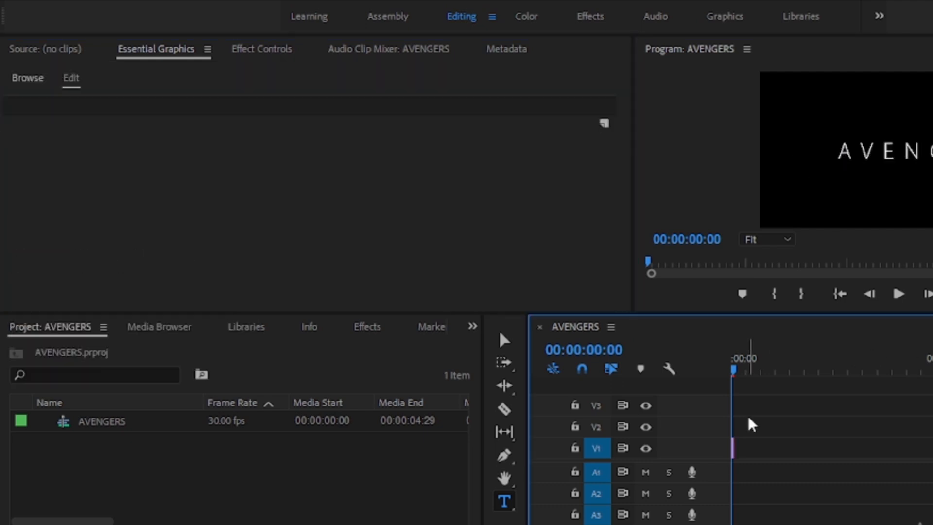
pyautogui.click(925, 127)
pyautogui.click(911, 157)
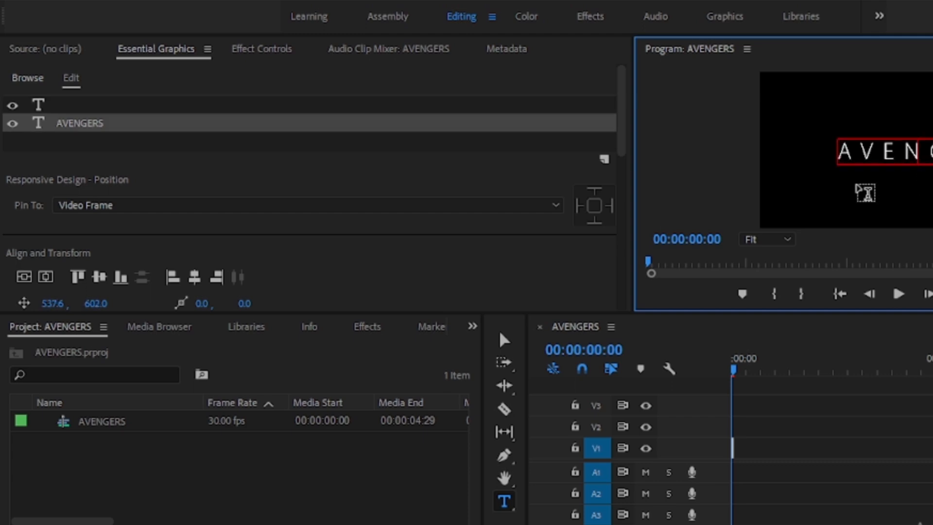
pyautogui.scroll(-3, 148, 260)
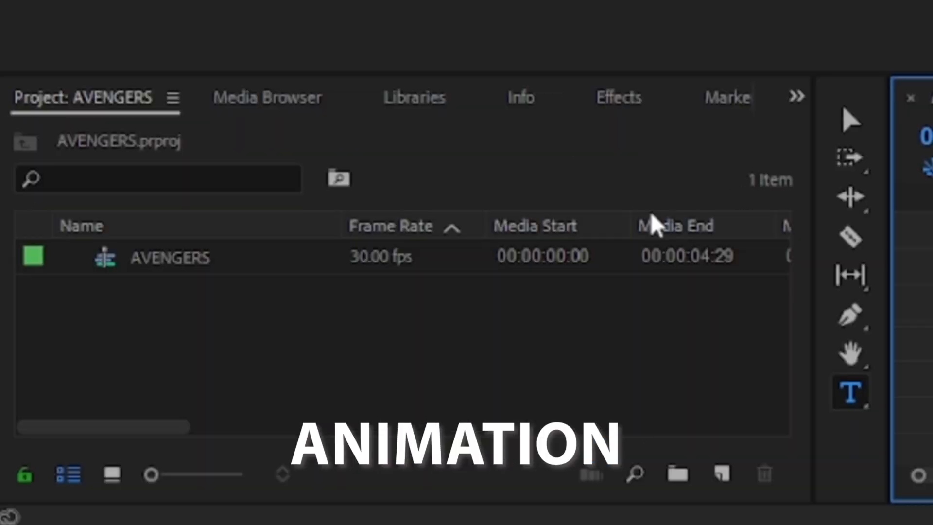
# Find the Mirror video effect and apply it to the AVENGERS title clip.
pyautogui.click(367, 326)
pyautogui.click(161, 348)
pyautogui.write('mir')
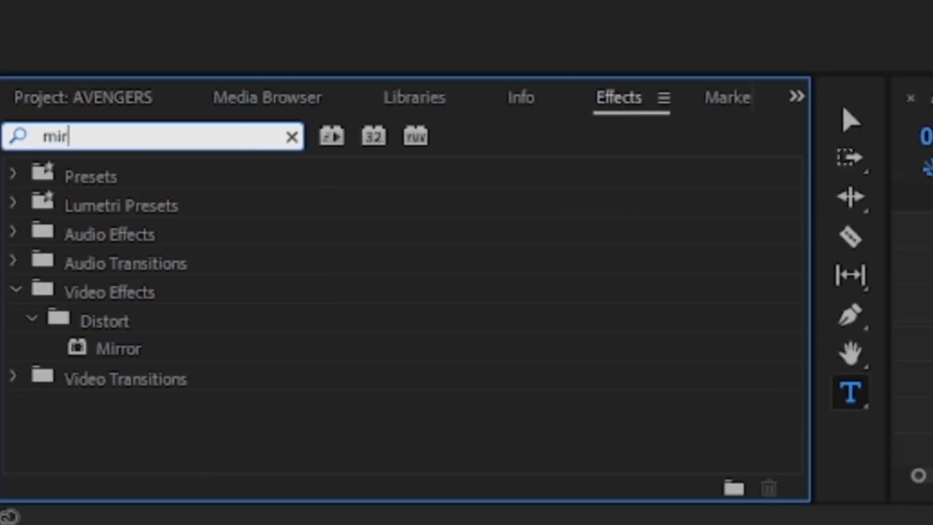
pyautogui.moveTo(75, 358); pyautogui.dragTo(691, 313)
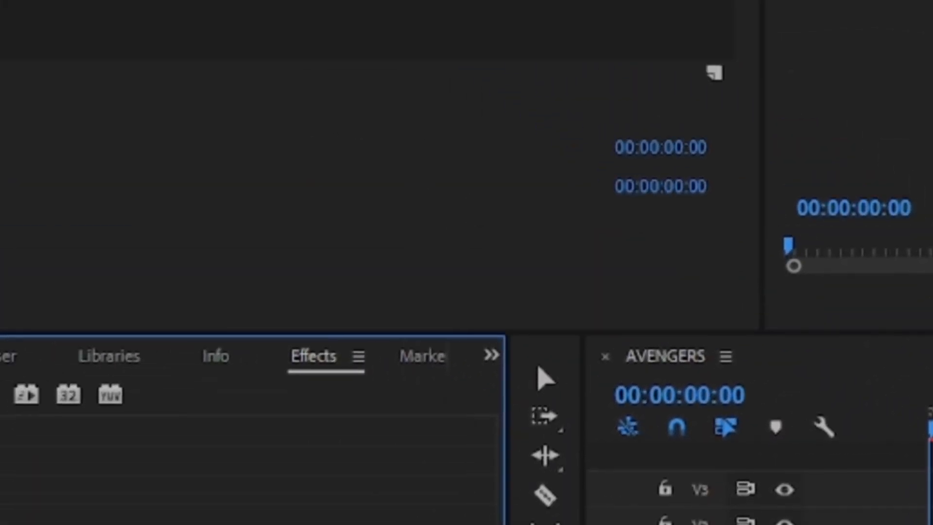
# Set the Mirror effect's Reflection Angle to 90° on the AVENGERS clip.
pyautogui.scroll(-15, 28, 377)
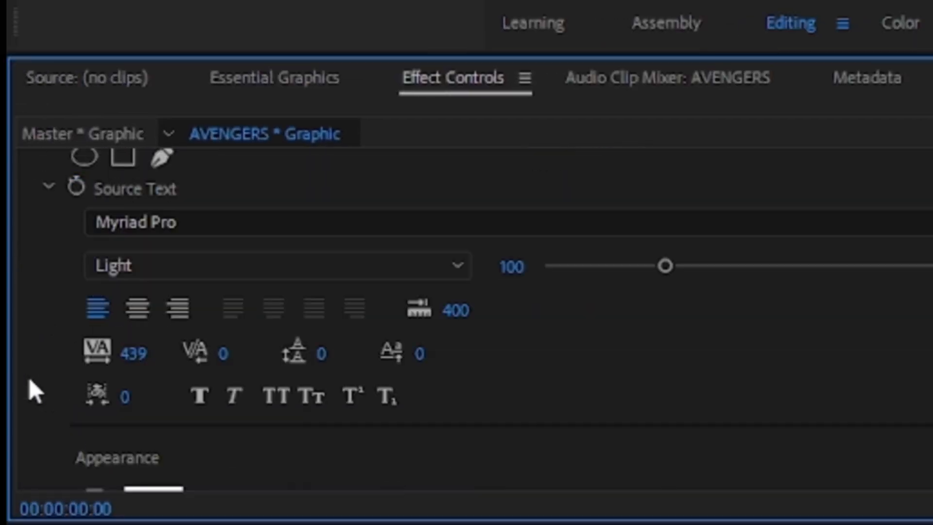
pyautogui.scroll(-15, 28, 377)
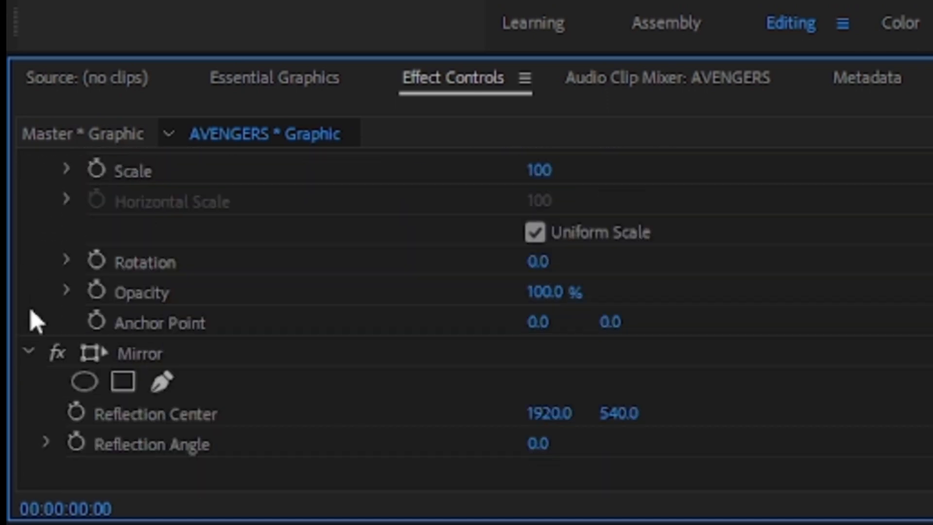
pyautogui.click(539, 443)
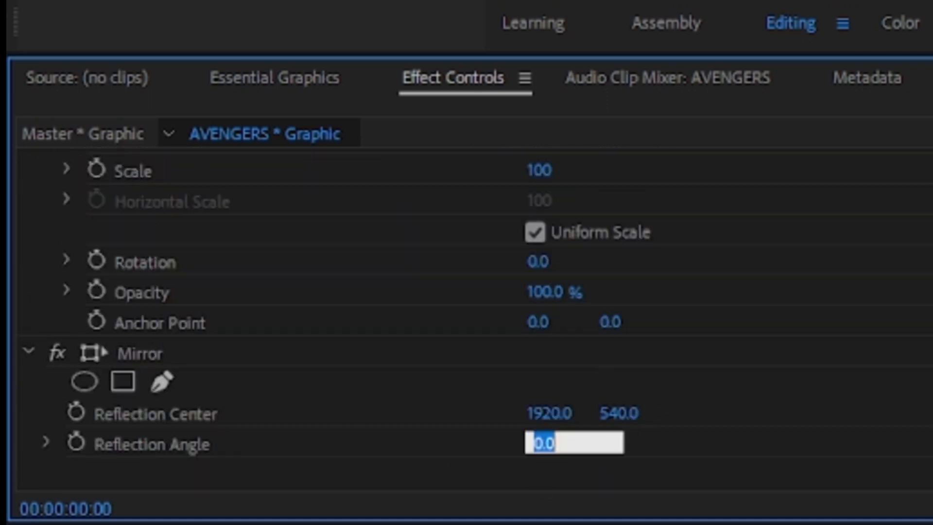
pyautogui.write('90')
pyautogui.press('Return')
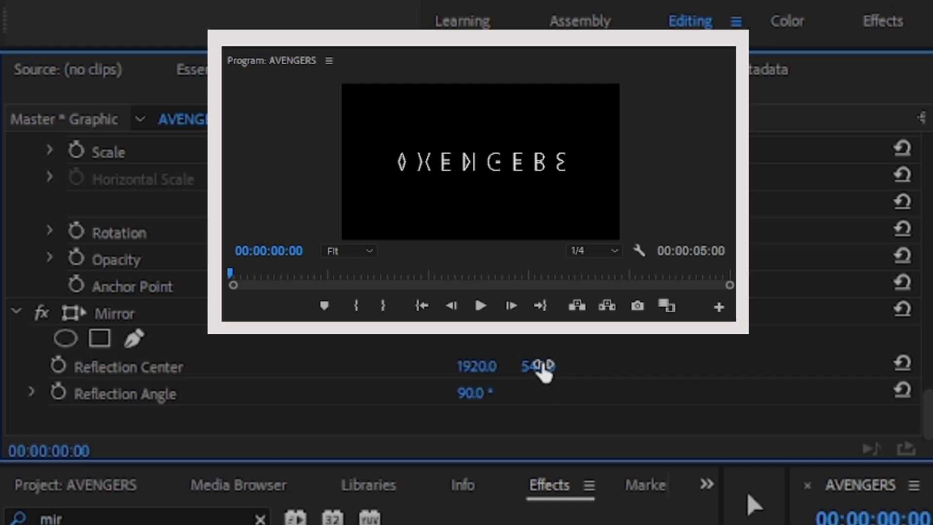
# Keyframe the vertical value of Mirror's Reflection Center from 476 at the clip's start to 606 at 00:00:04:09.
pyautogui.moveTo(551, 368); pyautogui.dragTo(521, 367)
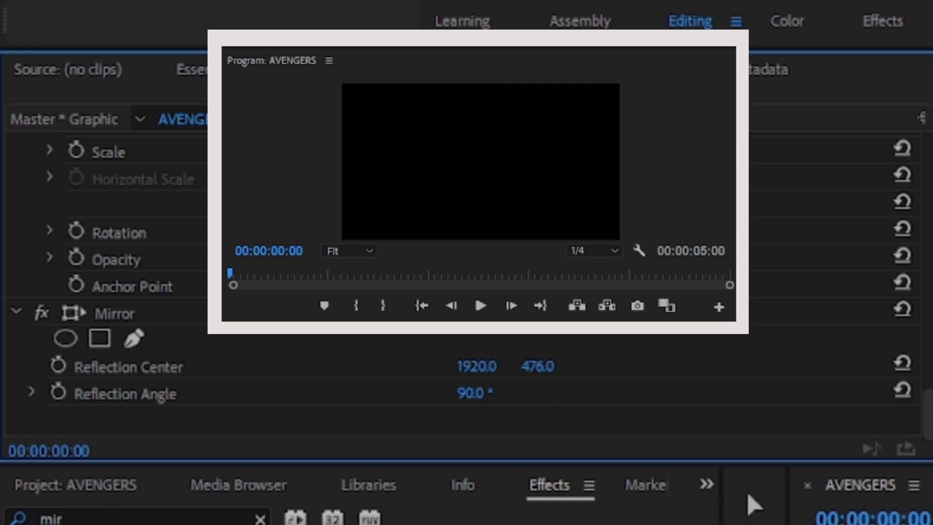
pyautogui.click(870, 500)
pyautogui.click(923, 117)
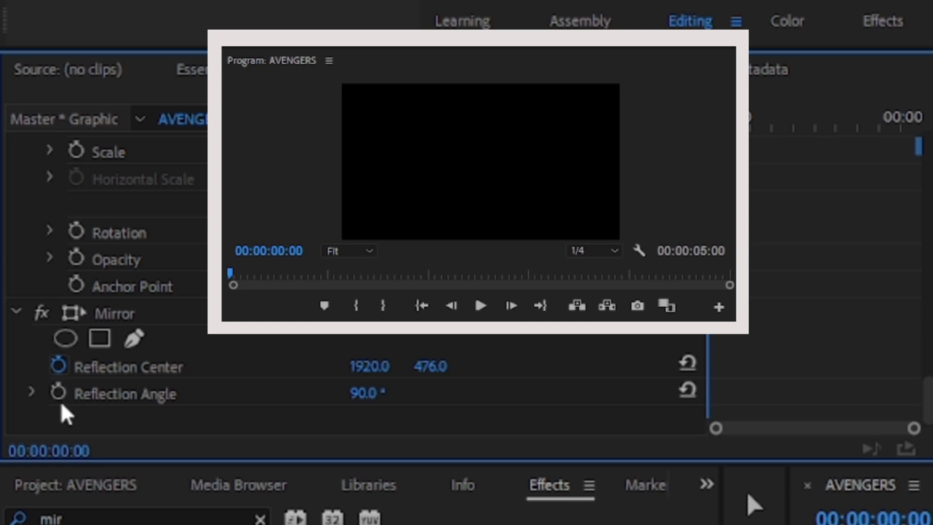
pyautogui.click(753, 129)
pyautogui.moveTo(754, 132); pyautogui.dragTo(899, 156)
pyautogui.moveTo(431, 367); pyautogui.dragTo(494, 367)
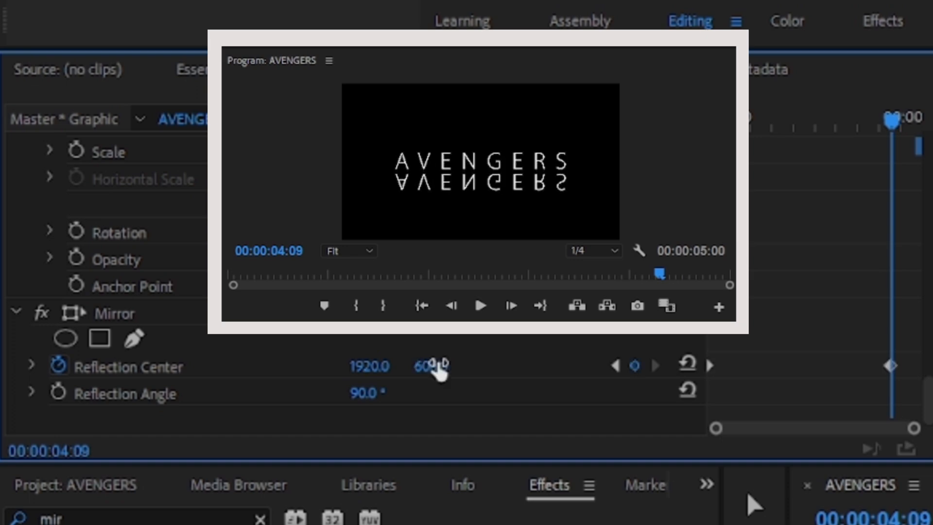
# Keyframe Mirror's Reflection Angle at 90° level with the last Reflection Center keyframe and at 0° at 00:00:05:00.
pyautogui.click(58, 392)
pyautogui.moveTo(701, 405); pyautogui.dragTo(899, 405)
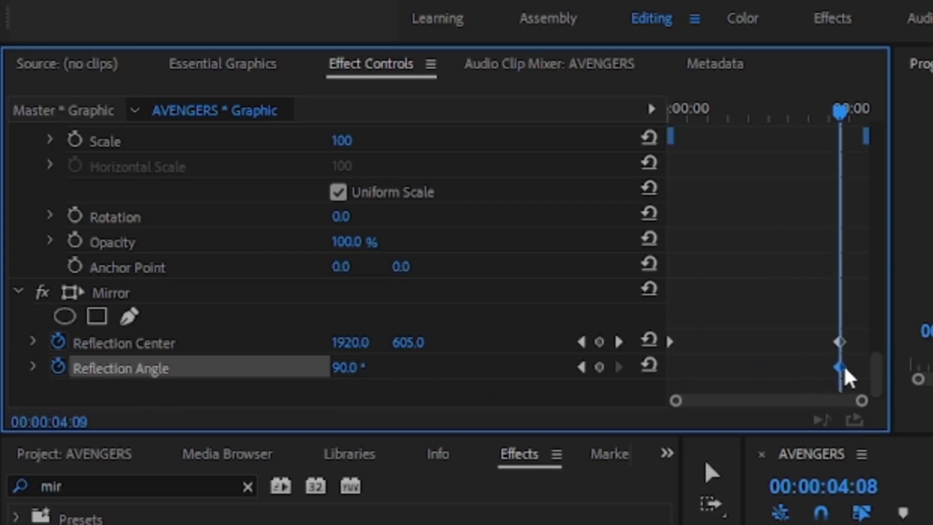
pyautogui.moveTo(844, 127); pyautogui.dragTo(882, 121)
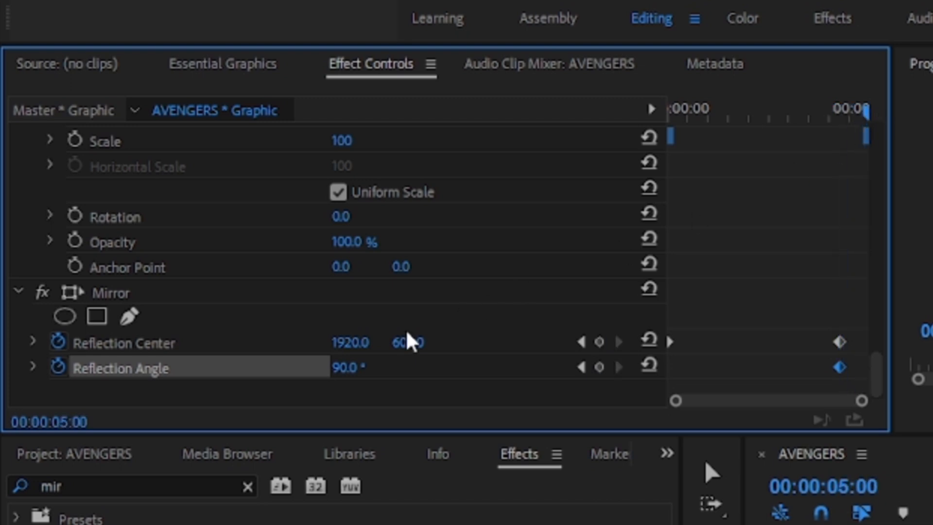
pyautogui.click(369, 366)
pyautogui.write('0')
pyautogui.press('Return')
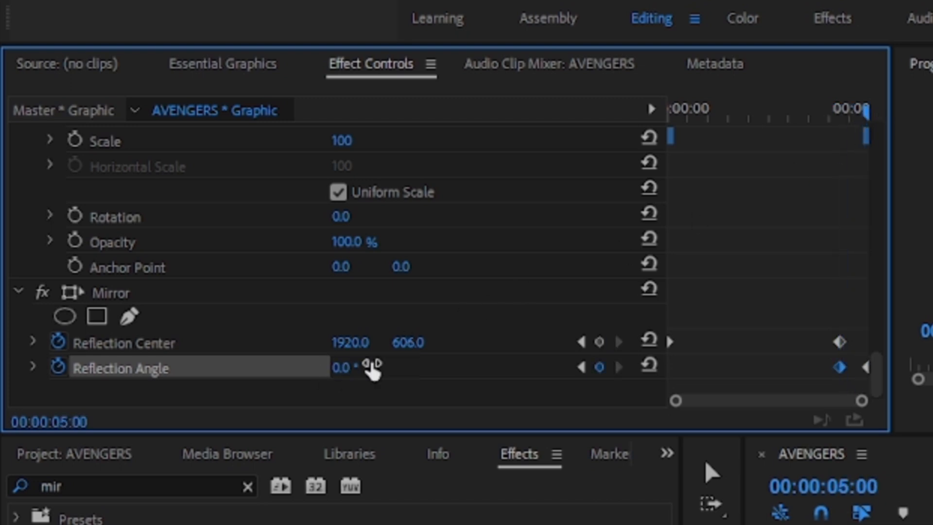
# Return the playhead to the start of the AVENGERS sequence.
pyautogui.press('Left')
pyautogui.press('Left')
pyautogui.press('Home')
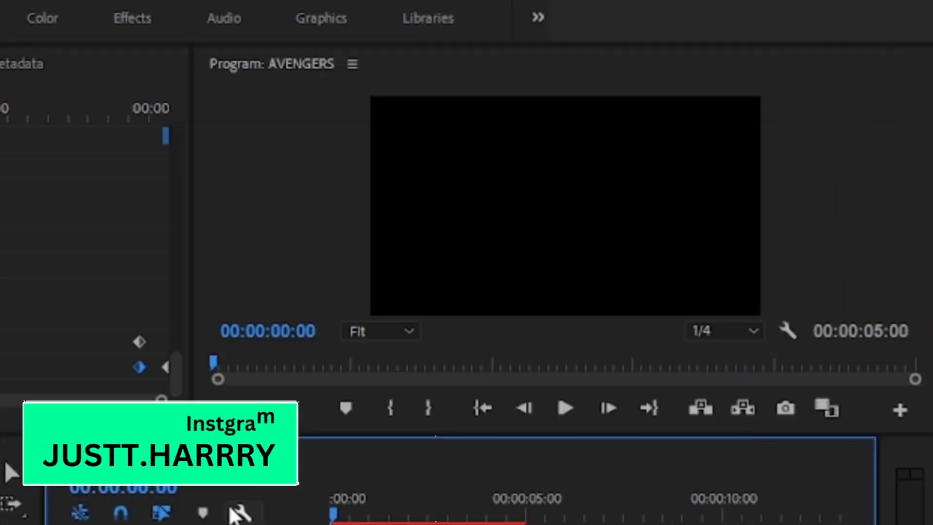
# Play back the title animation and add a rectangular opacity mask to the AVENGERS graphic clip.
pyautogui.press('space')
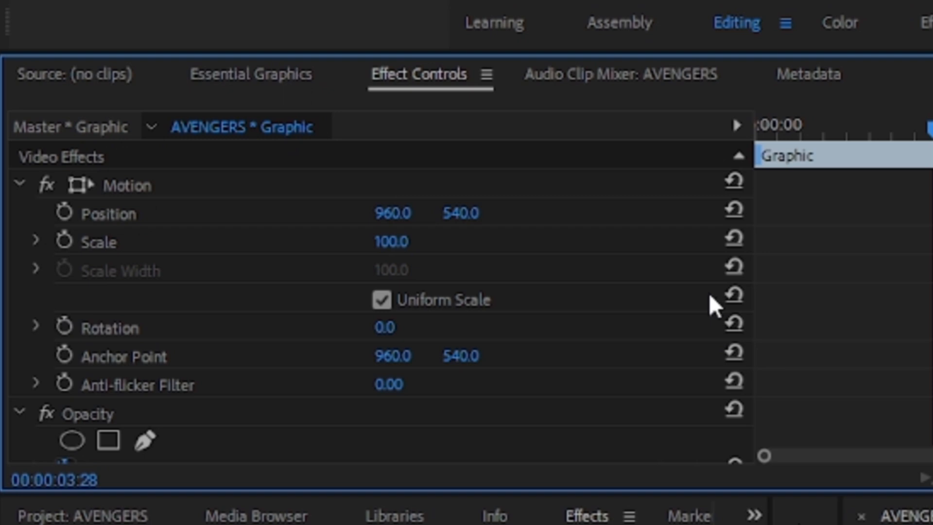
pyautogui.scroll(-3, 530, 290)
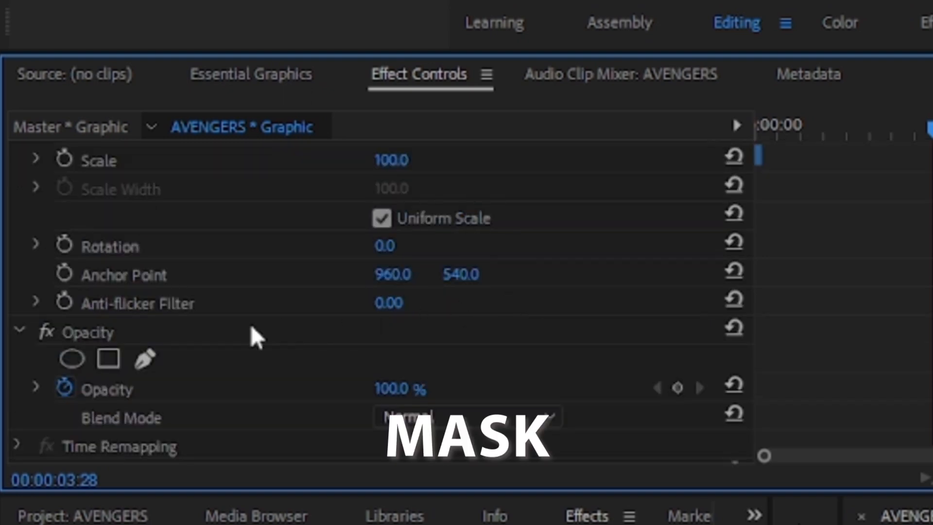
pyautogui.click(108, 358)
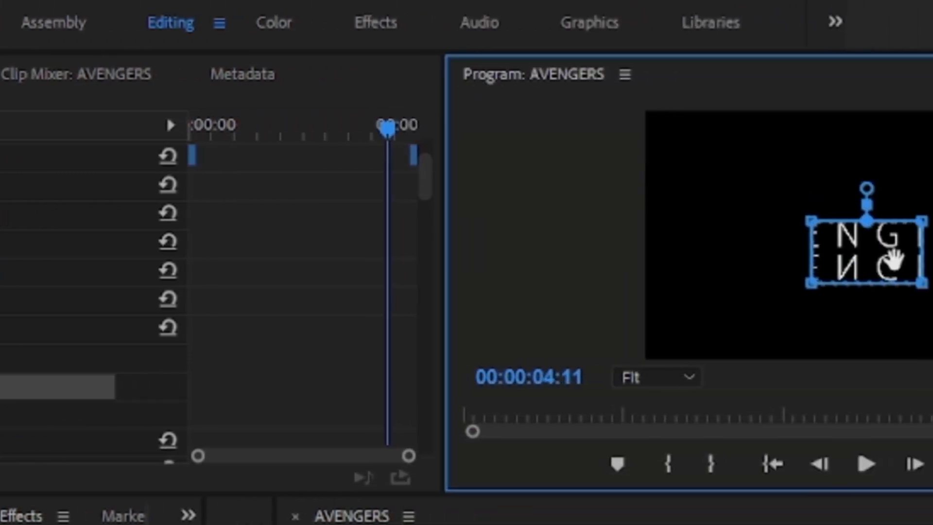
# Reposition the mask and stretch its four corners to enclose the full upright AVENGERS text without the reflection beneath it.
pyautogui.moveTo(893, 260); pyautogui.dragTo(886, 235)
pyautogui.moveTo(921, 192); pyautogui.dragTo(932, 223)
pyautogui.moveTo(921, 254); pyautogui.dragTo(932, 254)
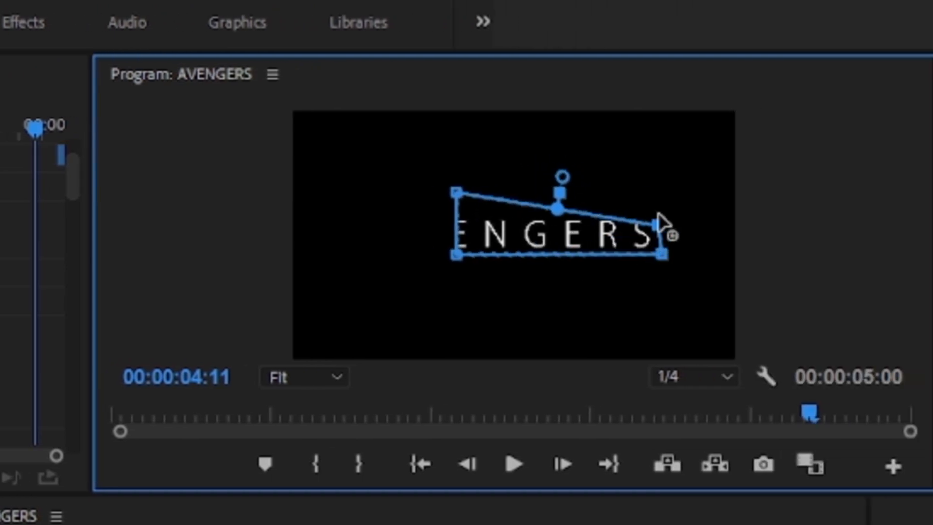
pyautogui.moveTo(658, 214); pyautogui.dragTo(658, 210)
pyautogui.moveTo(456, 192); pyautogui.dragTo(362, 214)
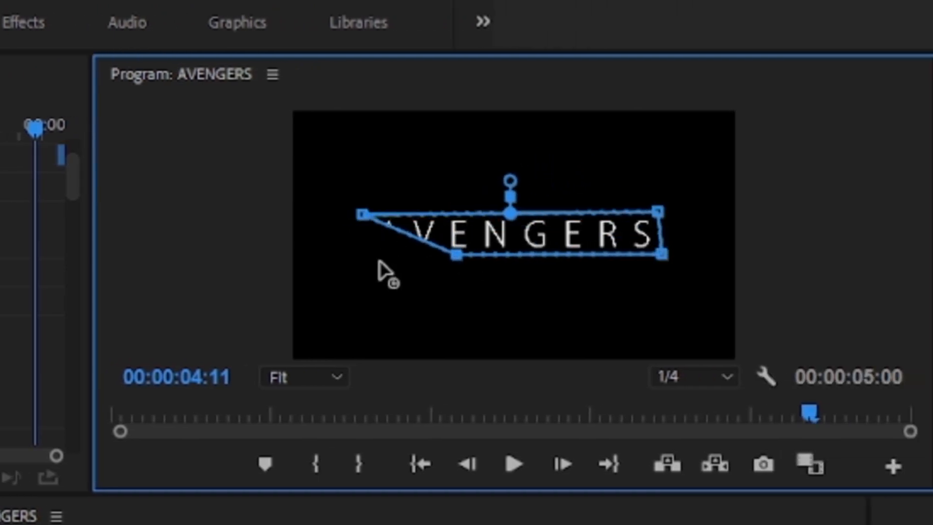
pyautogui.moveTo(456, 255); pyautogui.dragTo(363, 259)
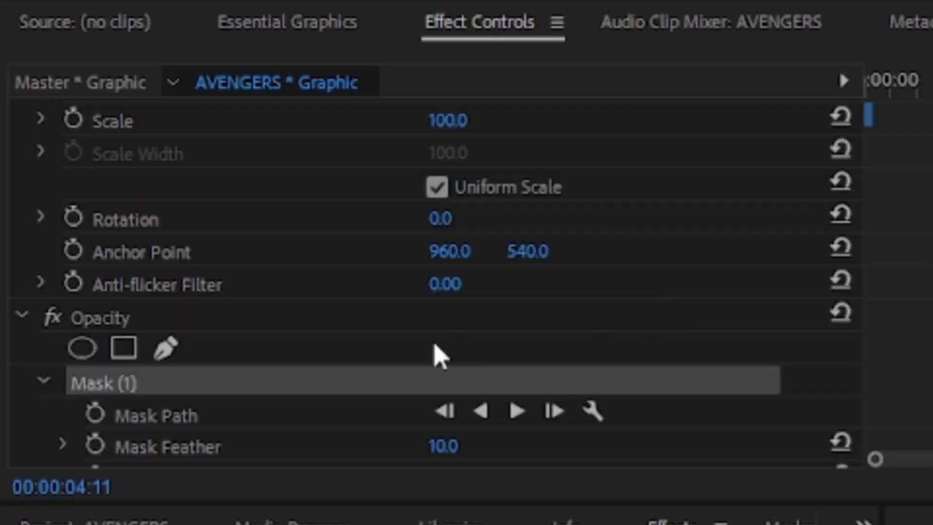
# Set the Mask Feather of the AVENGERS graphic's opacity mask to 50.
pyautogui.scroll(-2, 432, 355)
pyautogui.moveTo(440, 357); pyautogui.dragTo(456, 357)
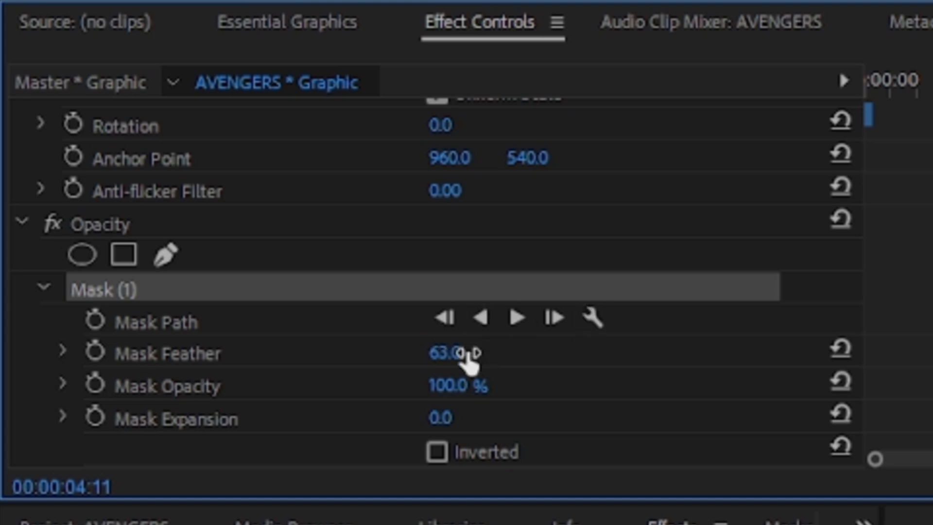
pyautogui.click(464, 353)
pyautogui.write('50')
pyautogui.press('Return')
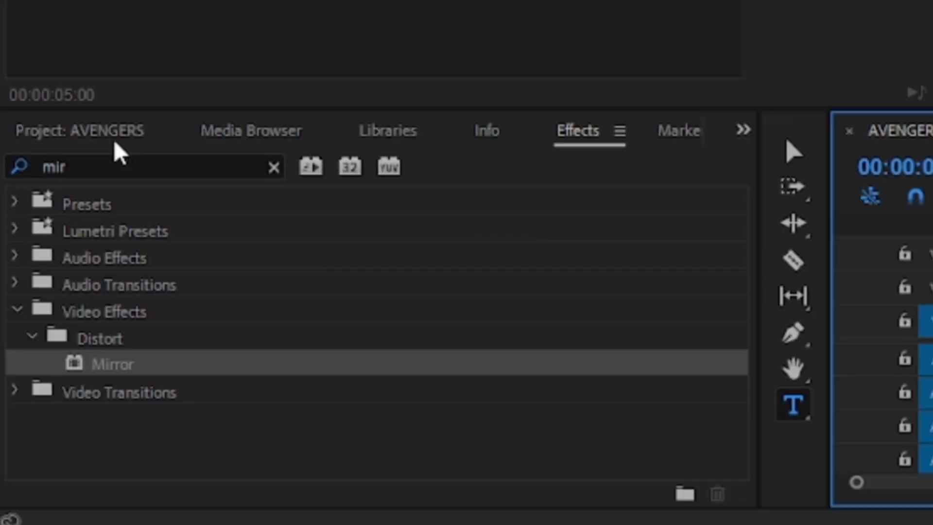
# Create an adjustment layer with the default video settings and place it on V2, spanning the graphic clip.
pyautogui.click(115, 141)
pyautogui.click(673, 481)
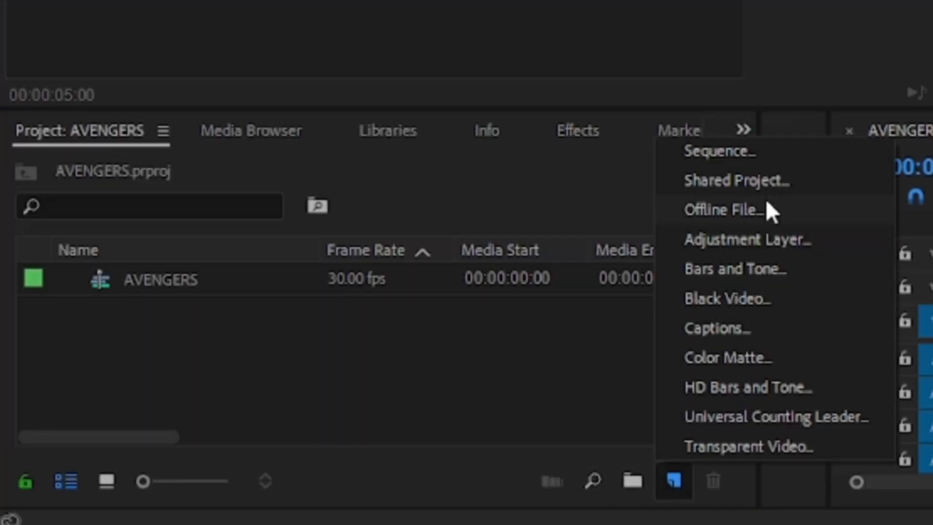
pyautogui.click(724, 239)
pyautogui.click(906, 141)
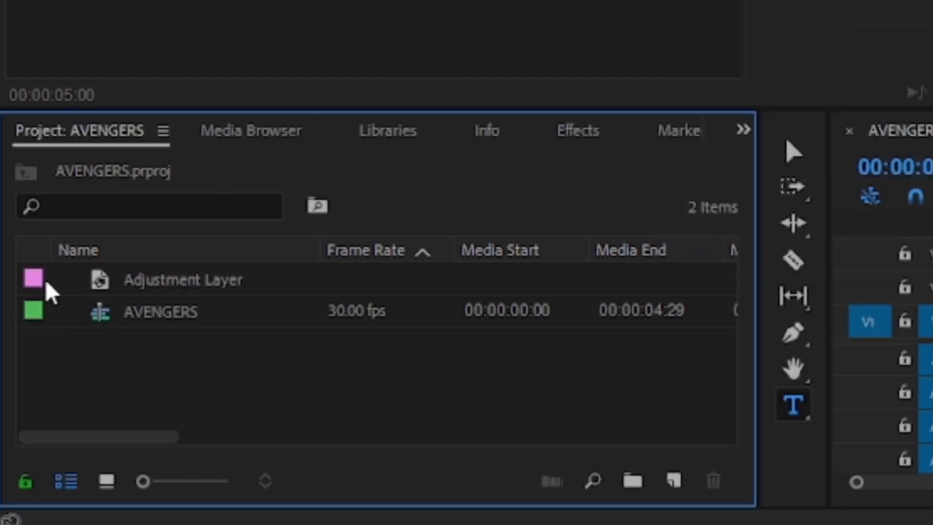
pyautogui.moveTo(48, 285); pyautogui.dragTo(656, 286)
pyautogui.click(853, 287)
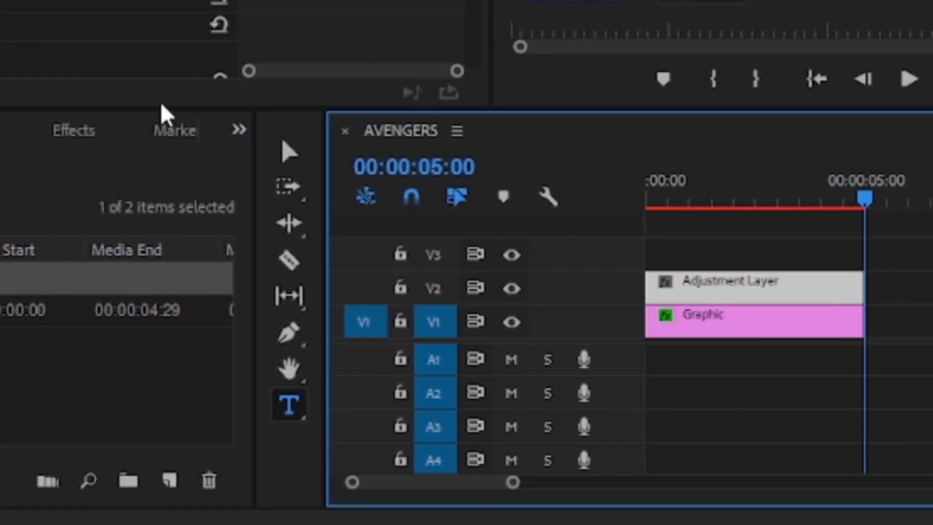
# Find the Gaussian Blur video effect and apply it to the adjustment layer on V2.
pyautogui.click(608, 132)
pyautogui.click(175, 170)
pyautogui.write('gau')
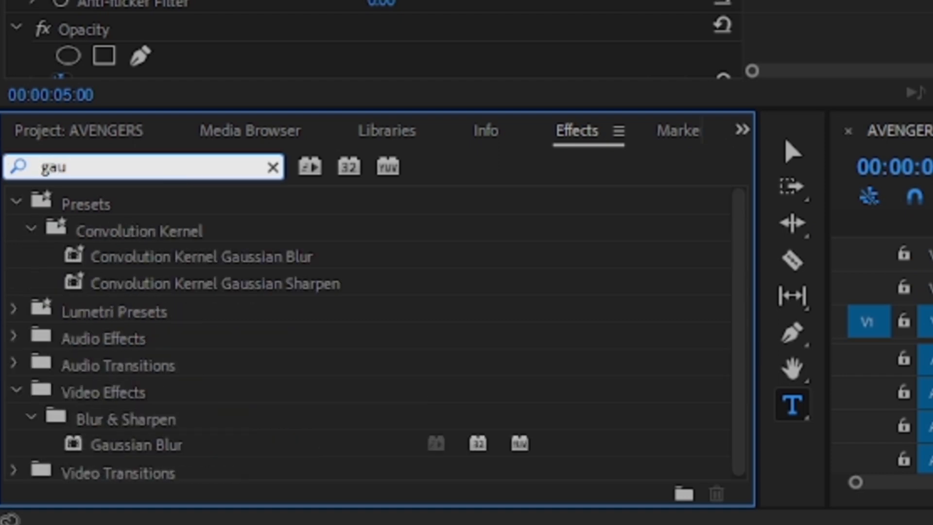
pyautogui.moveTo(83, 444); pyautogui.dragTo(676, 290)
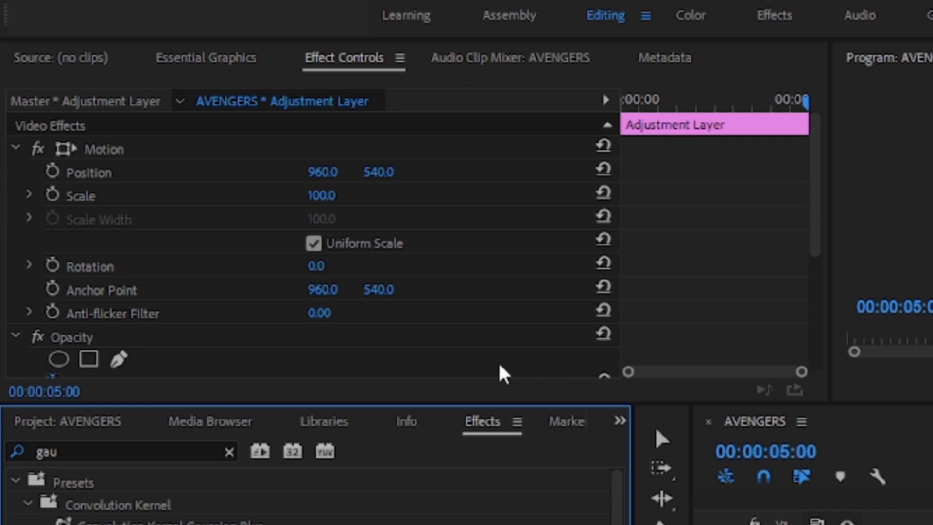
# Set the Gaussian Blur's Blurriness to 250 on the adjustment layer with the playhead at 00:00:04:12.
pyautogui.scroll(-3, 180, 227)
pyautogui.scroll(-6, 180, 227)
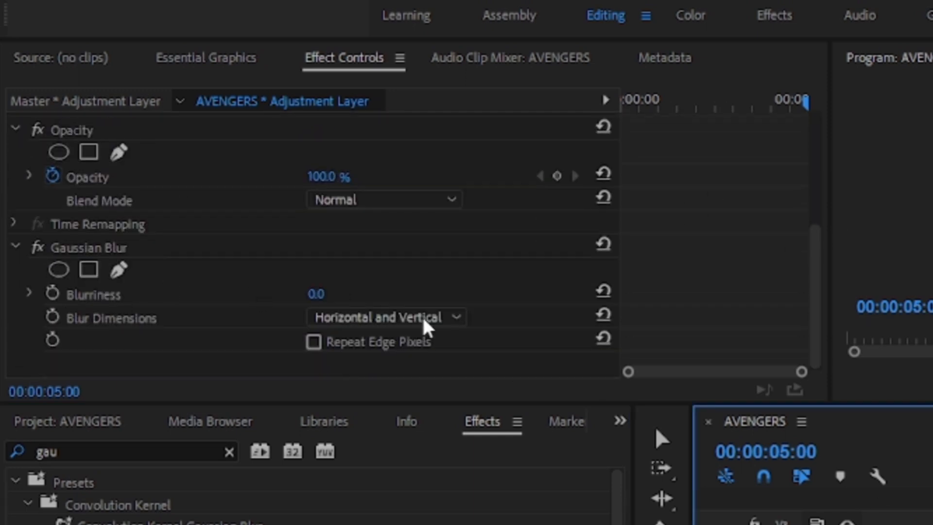
pyautogui.click(785, 102)
pyautogui.moveTo(323, 294); pyautogui.dragTo(384, 295)
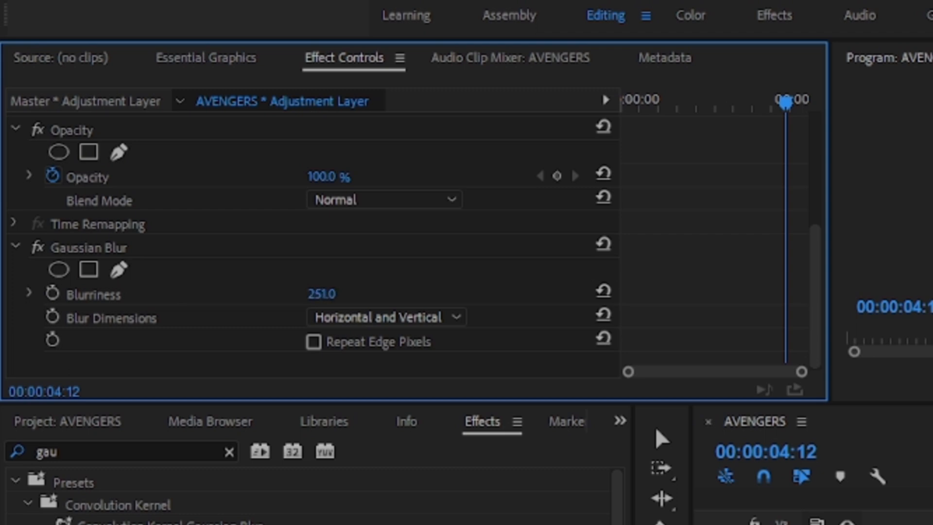
pyautogui.click(330, 293)
pyautogui.write('250')
pyautogui.press('Return')
# Compare the Horizontal and Vertical blur dimensions of the Gaussian Blur and choose Horizontal.
pyautogui.click(376, 317)
pyautogui.click(381, 363)
pyautogui.click(380, 321)
pyautogui.click(381, 388)
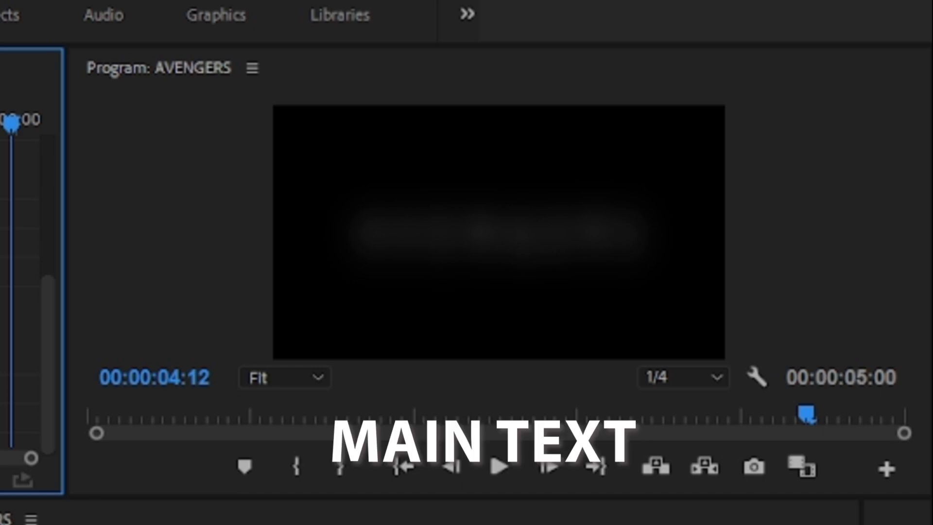
pyautogui.click(384, 317)
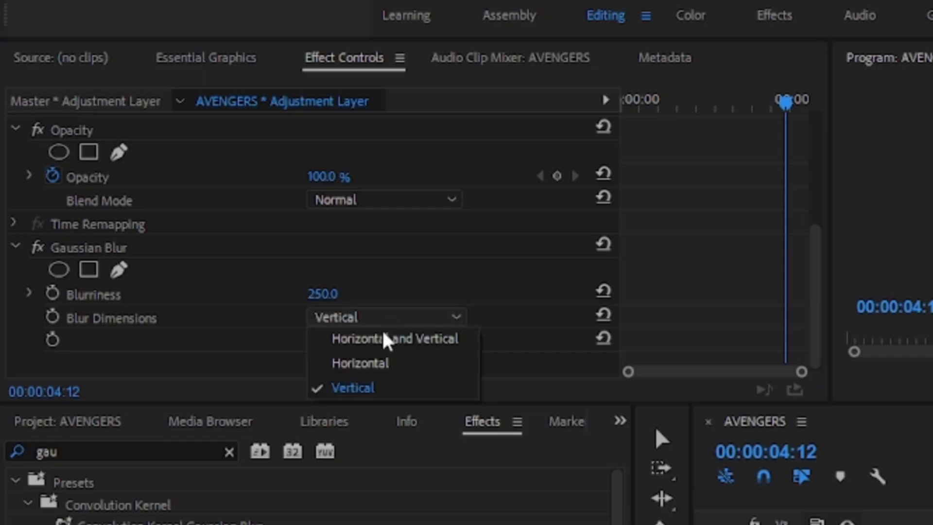
pyautogui.click(384, 362)
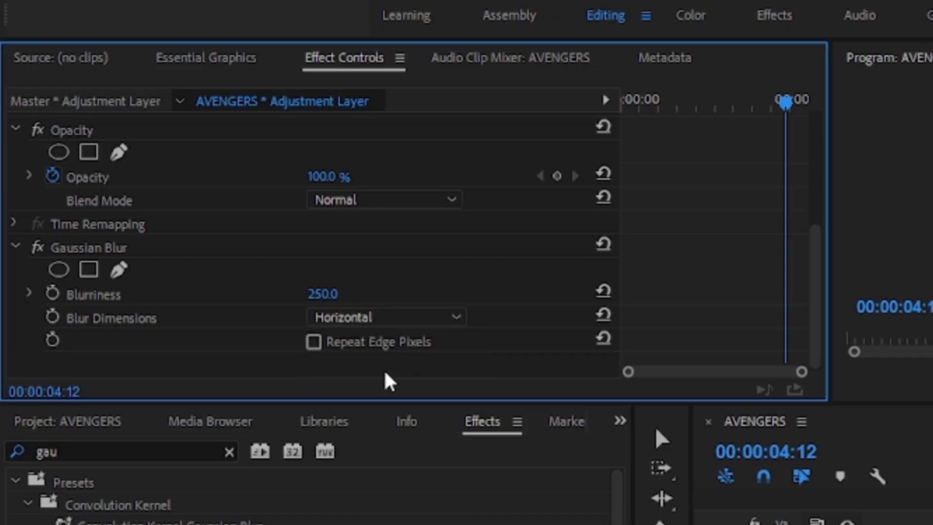
# Add a rectangular opacity mask to the adjustment layer and shape it around the reflection directly below the AVENGERS text.
pyautogui.click(88, 152)
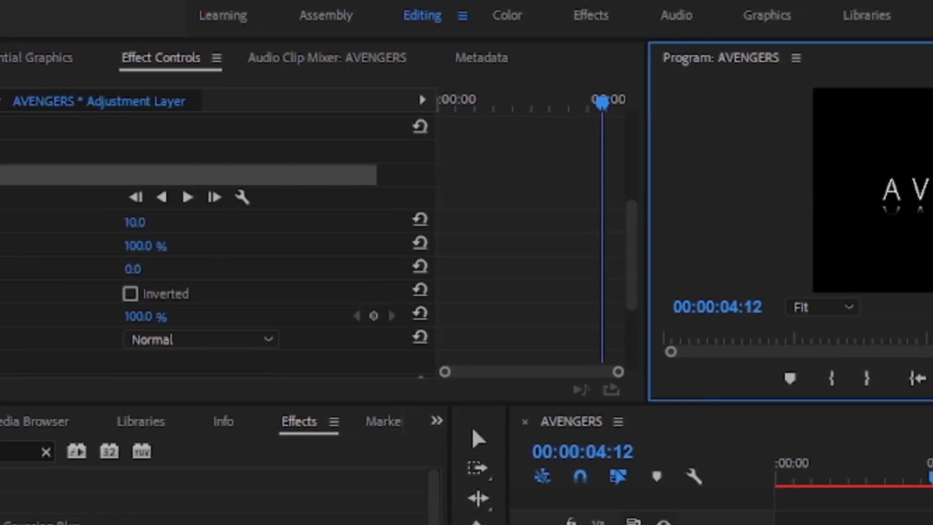
pyautogui.moveTo(722, 203); pyautogui.dragTo(884, 204)
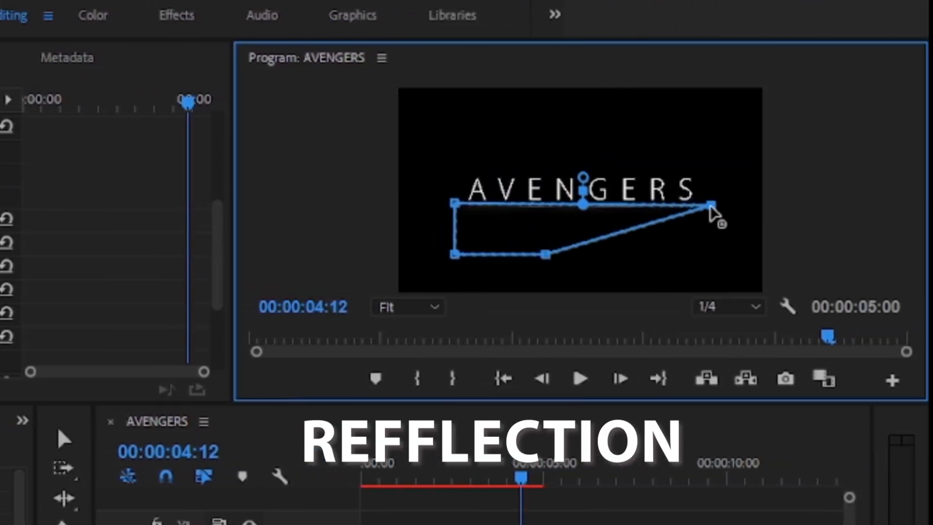
pyautogui.moveTo(722, 254); pyautogui.dragTo(886, 230)
pyautogui.moveTo(454, 253); pyautogui.dragTo(483, 223)
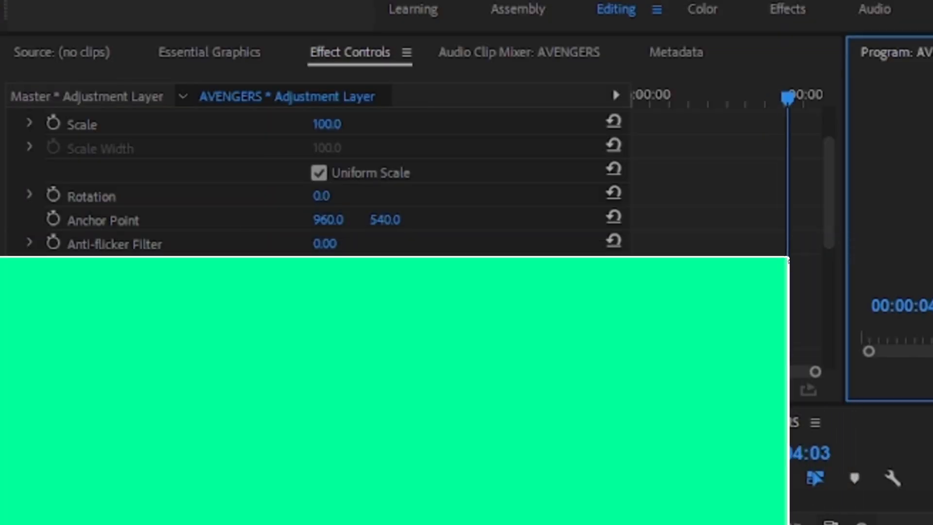
# Set the Mask Feather of the adjustment layer's opacity mask to 50.
pyautogui.click(329, 358)
pyautogui.write('50')
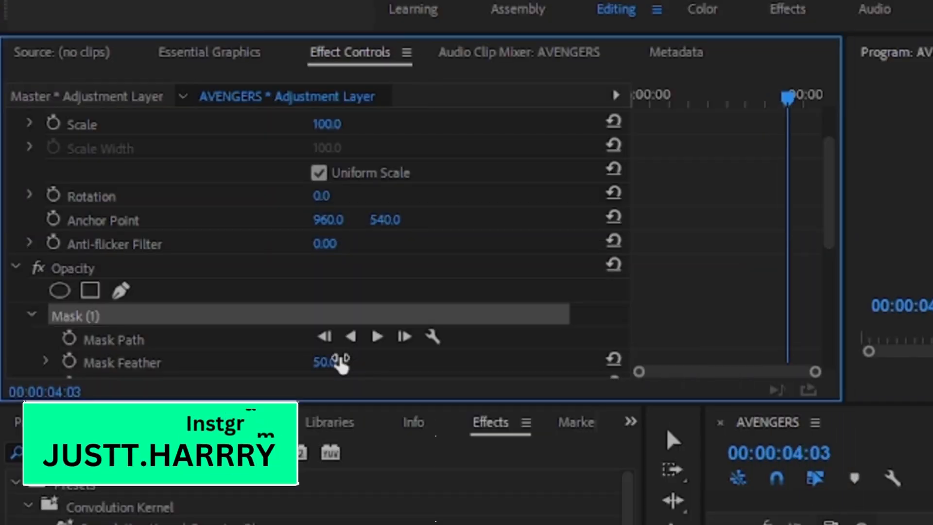
pyautogui.press('Return')
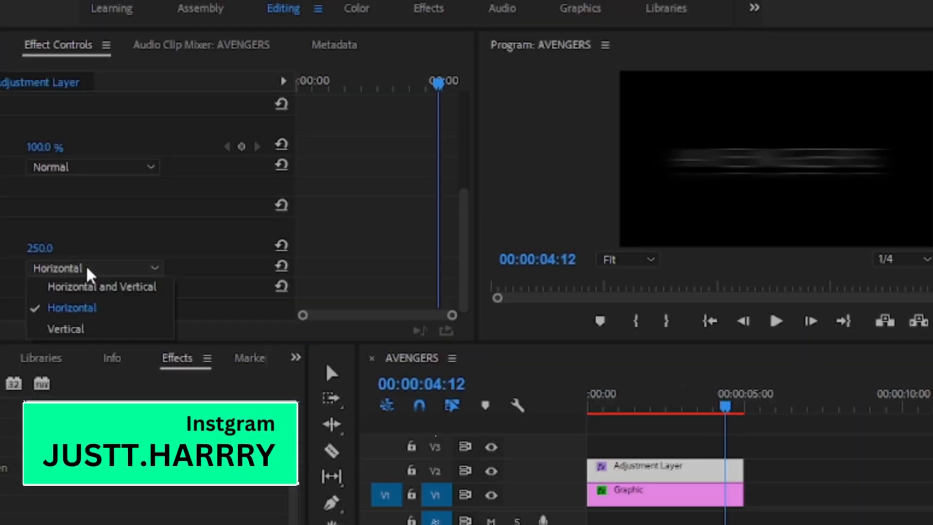
# Try the Vertical blur dimension on the Gaussian Blur and switch back to Horizontal.
pyautogui.click(91, 328)
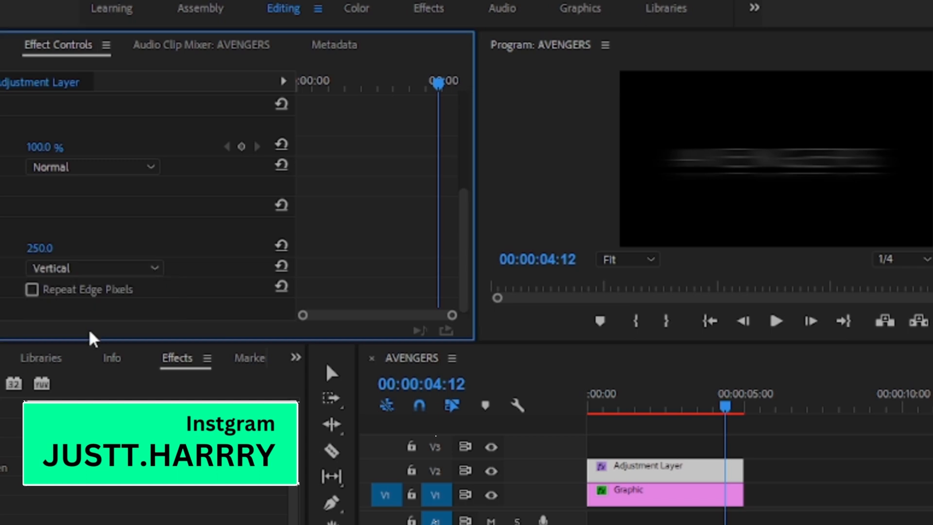
pyautogui.click(97, 267)
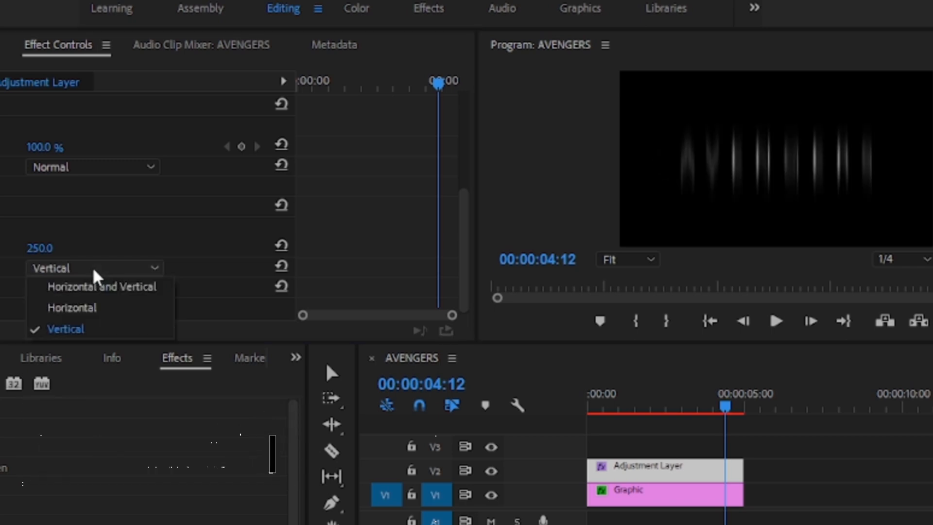
pyautogui.click(95, 311)
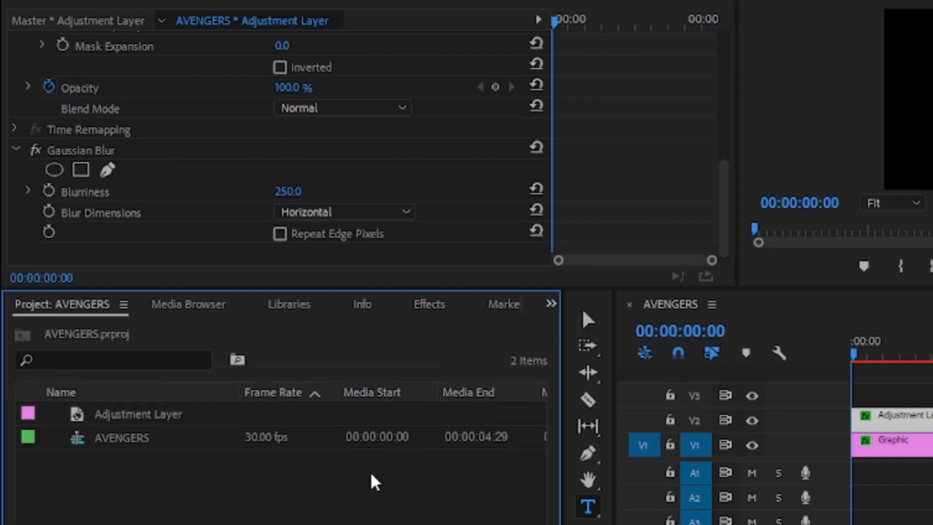
# Import the Avengers music file from the 02_STUFF folder on MediaDrive (D:) into the project.
pyautogui.doubleClick(371, 481)
pyautogui.click(111, 290)
pyautogui.doubleClick(260, 88)
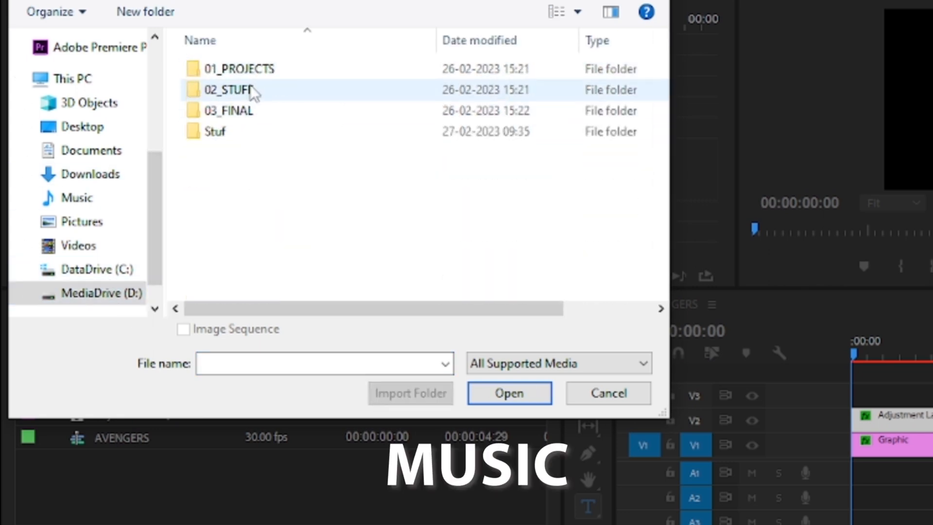
pyautogui.doubleClick(254, 89)
pyautogui.doubleClick(256, 70)
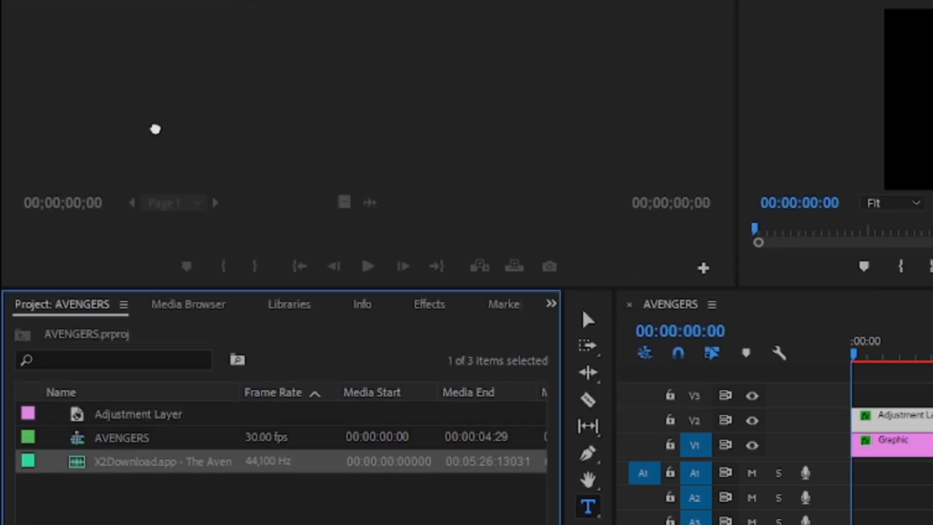
# Limit the music to its first 00:00:05:23 in the source preview and place that section on track A1.
pyautogui.click(49, 229)
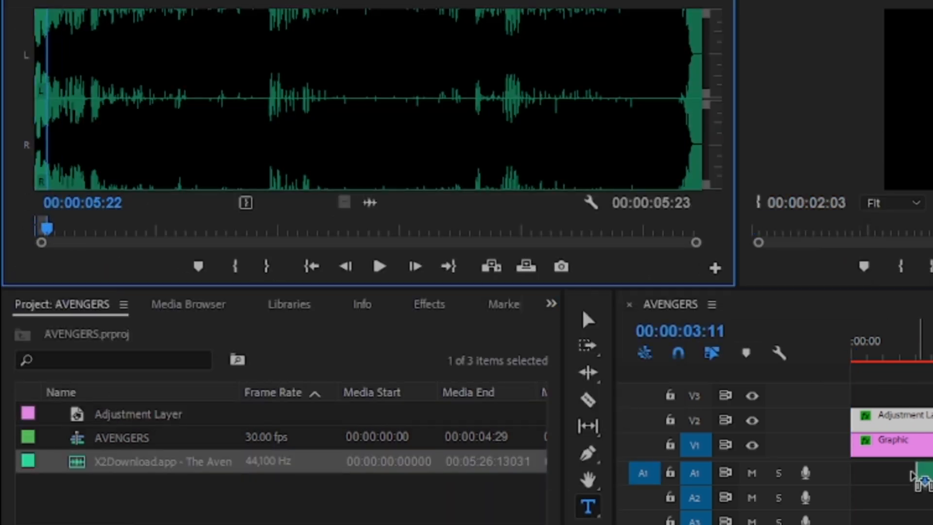